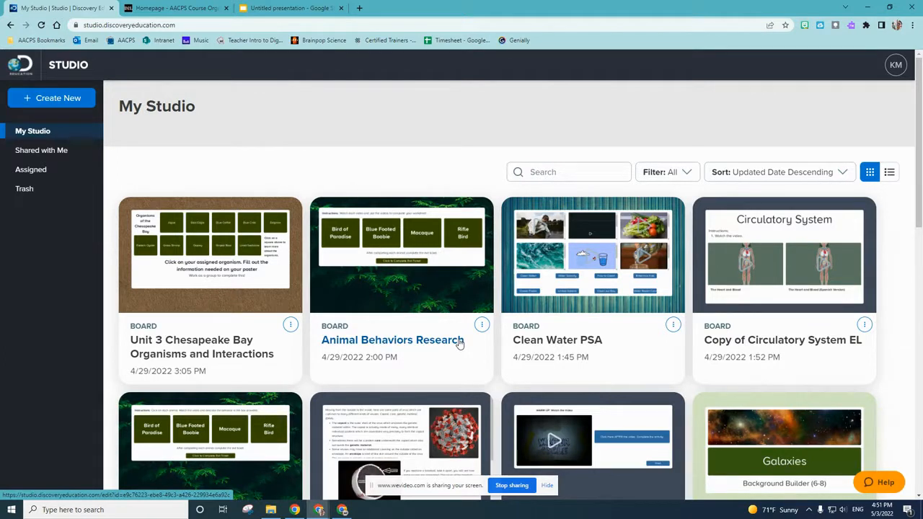
Step: Open the Unit 3 Chesapeake Bay Organisms and Interactions board and inspect its Blue Catfish and Osprey buttons
{"action": "left_click", "coordinate": [199, 344]}
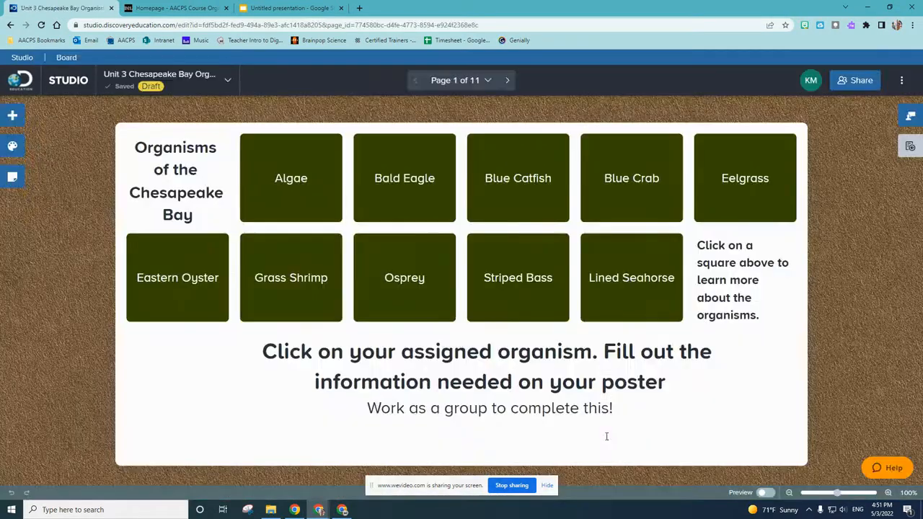
{"action": "left_click", "coordinate": [533, 185]}
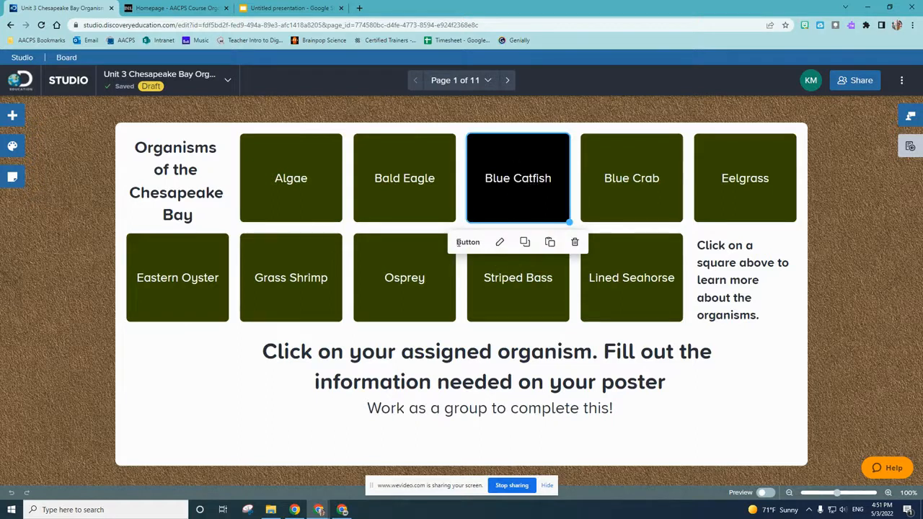
{"action": "left_click", "coordinate": [421, 283]}
Step: Go to page 6 of the board and review the Eelgrass content down to its Return Home button
{"action": "left_click", "coordinate": [455, 80]}
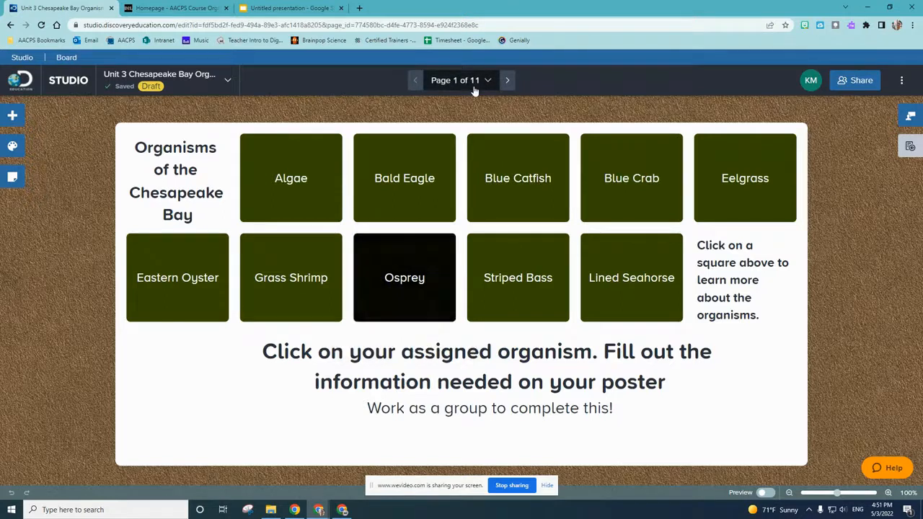
{"action": "left_click", "coordinate": [378, 155]}
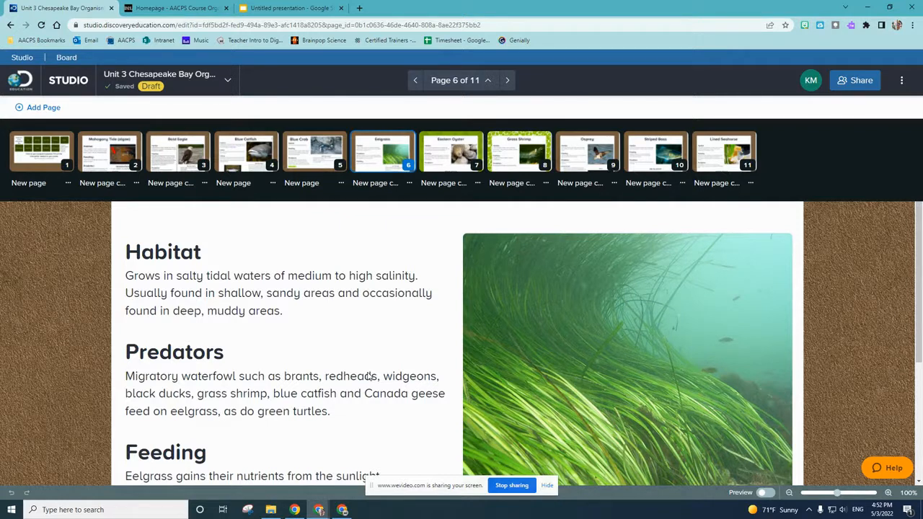
{"action": "left_click", "coordinate": [842, 314]}
{"action": "scroll", "coordinate": [345, 297], "scroll_direction": "down", "scroll_amount": 2}
{"action": "scroll", "coordinate": [370, 325], "scroll_direction": "up", "scroll_amount": 1}
{"action": "scroll", "coordinate": [303, 353], "scroll_direction": "down", "scroll_amount": 2}
{"action": "left_click", "coordinate": [200, 439]}
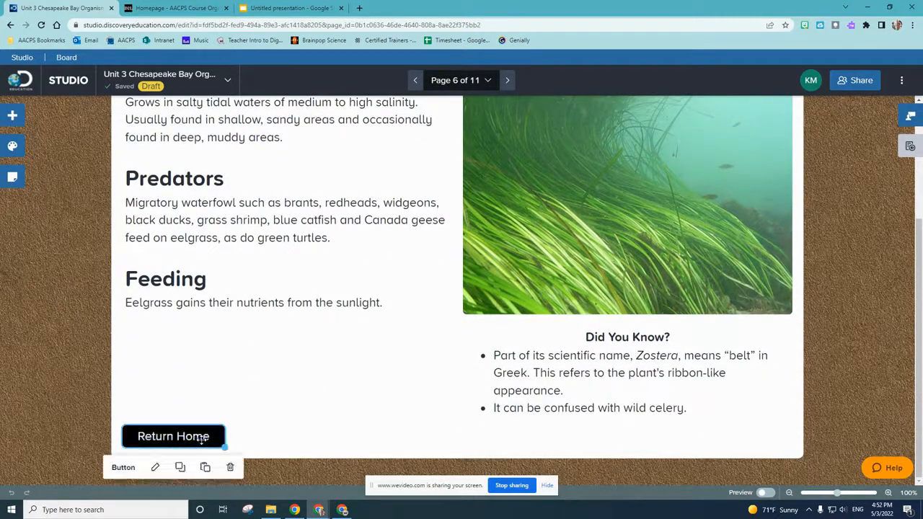
{"action": "left_click", "coordinate": [211, 357]}
{"action": "scroll", "coordinate": [211, 357], "scroll_direction": "up", "scroll_amount": 2}
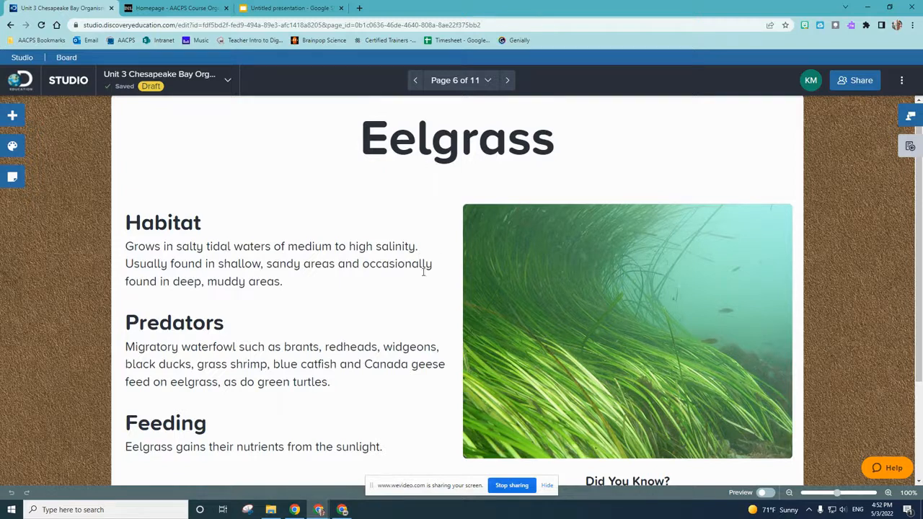
Step: Switch to the Brightspace course and open the Week 1 Aug 30 - Sept 2 folder under Quarter 1 in the content
{"action": "left_click", "coordinate": [170, 8]}
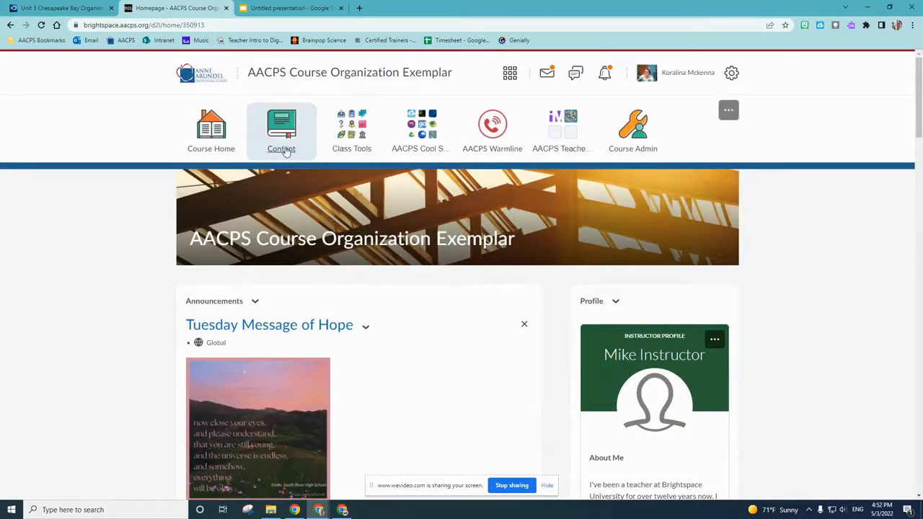
{"action": "left_click", "coordinate": [284, 148]}
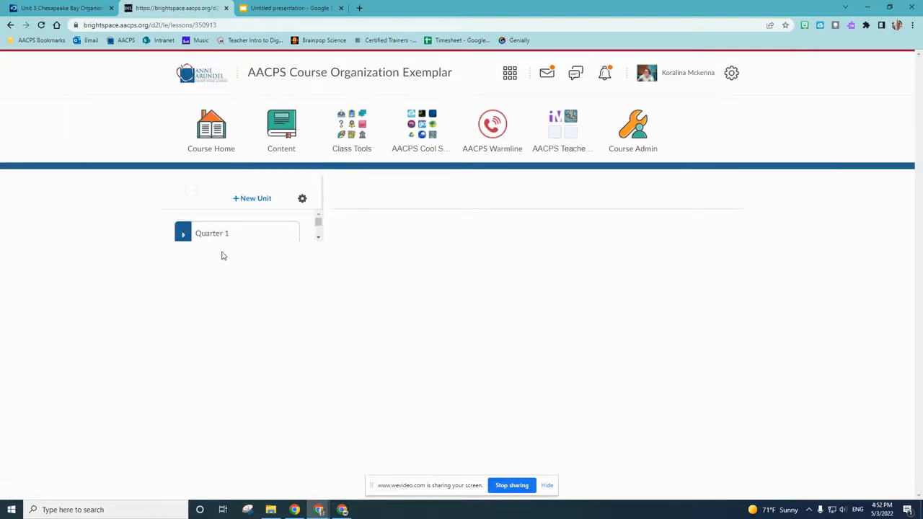
{"action": "left_click", "coordinate": [218, 244]}
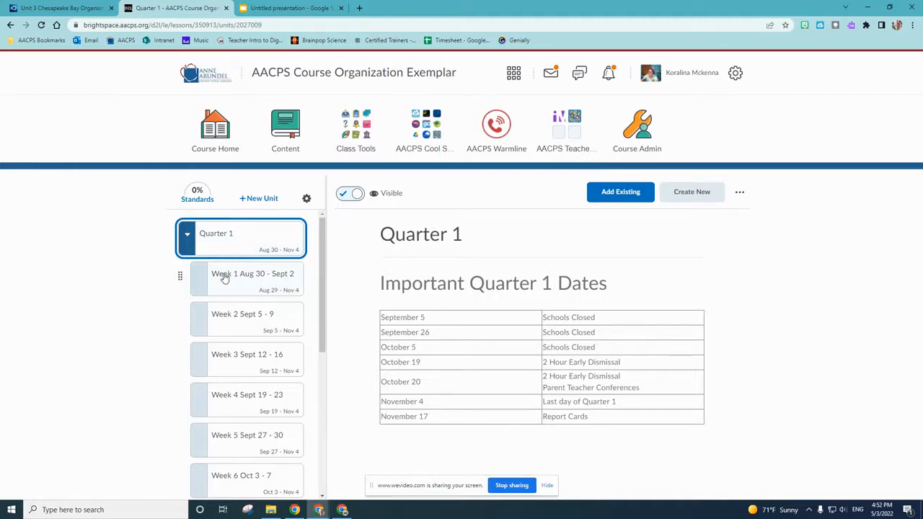
{"action": "left_click", "coordinate": [229, 281]}
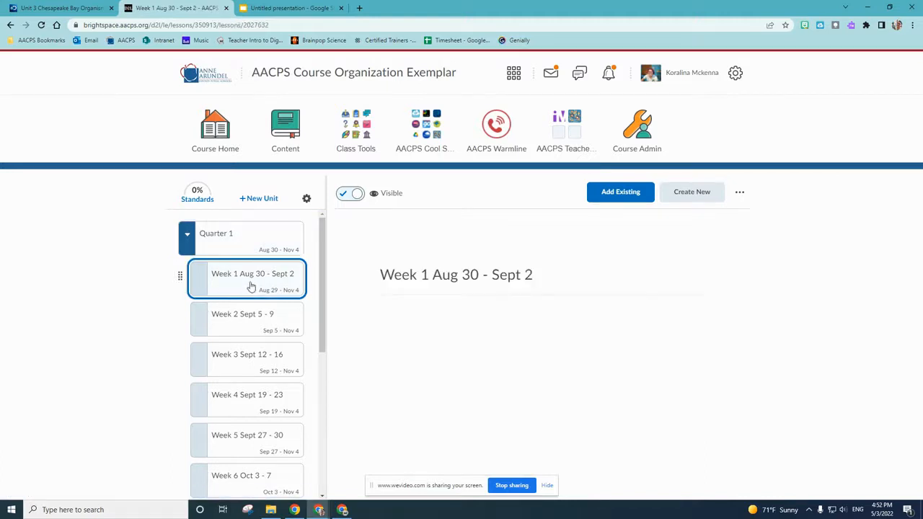
Step: Start adding existing content to Week 1 with Discovery Education as the third-party source
{"action": "left_click", "coordinate": [631, 195]}
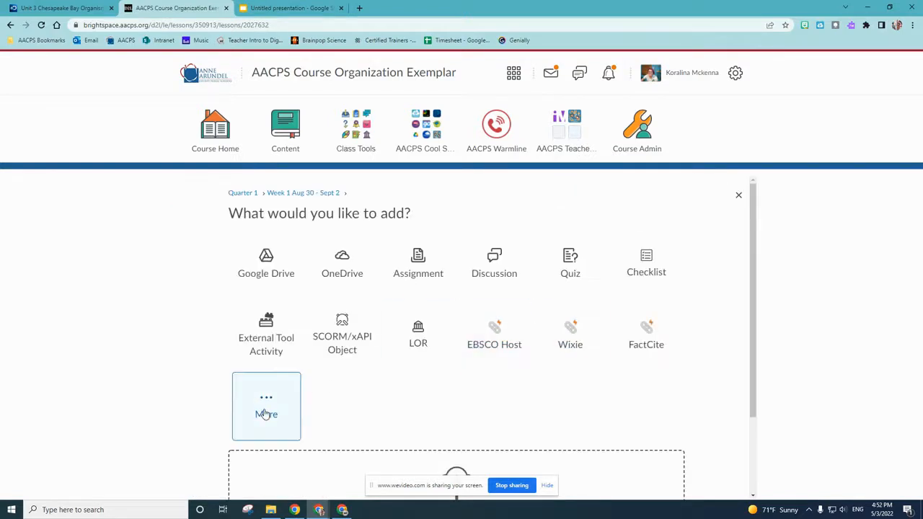
{"action": "left_click", "coordinate": [272, 413]}
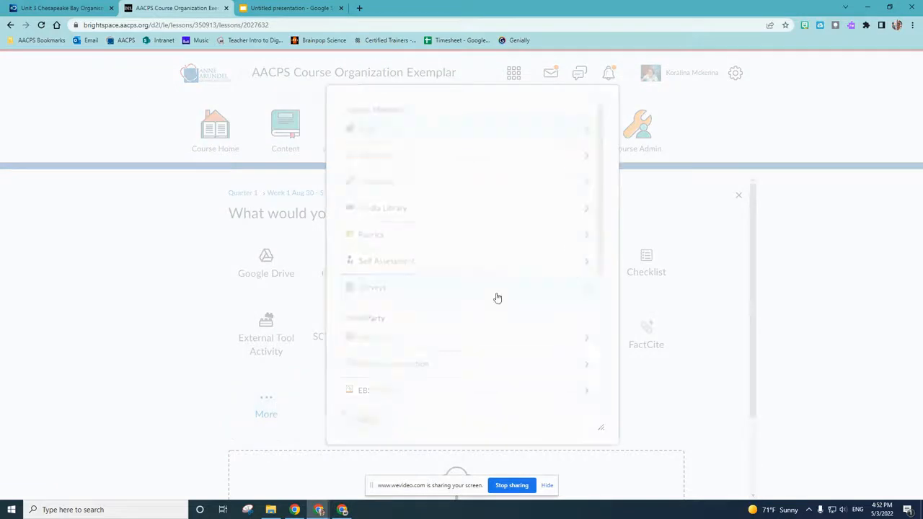
{"action": "scroll", "coordinate": [433, 320], "scroll_direction": "down", "scroll_amount": 1}
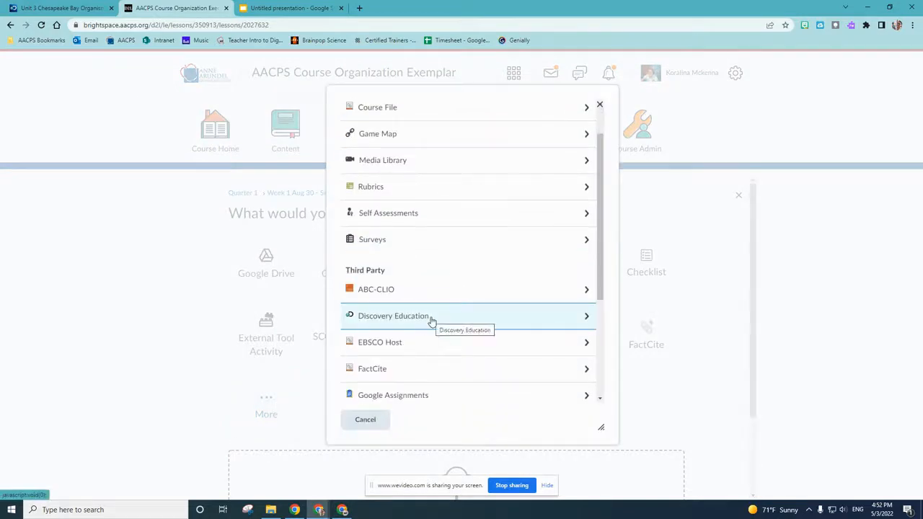
{"action": "left_click", "coordinate": [430, 322]}
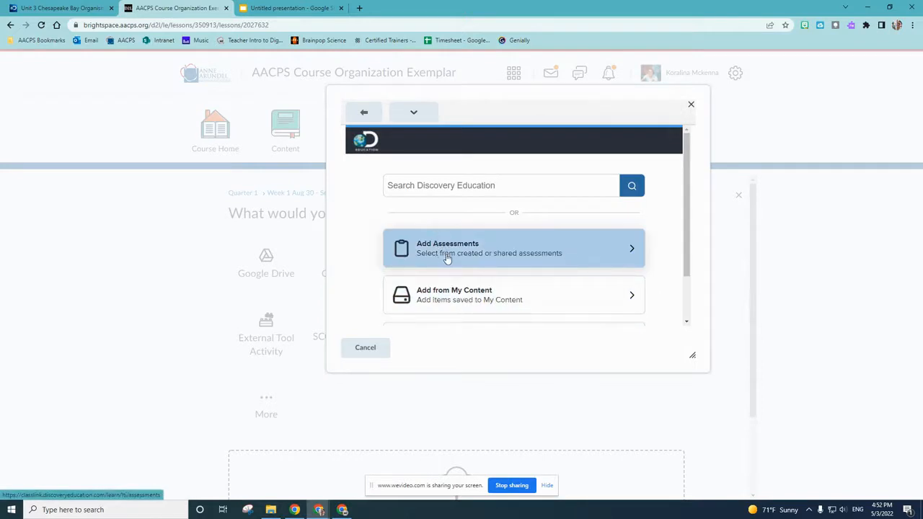
Step: Add the first Animal Behaviors Research Studio quiz from My Assessments to the Week 1 folder
{"action": "left_click", "coordinate": [452, 257]}
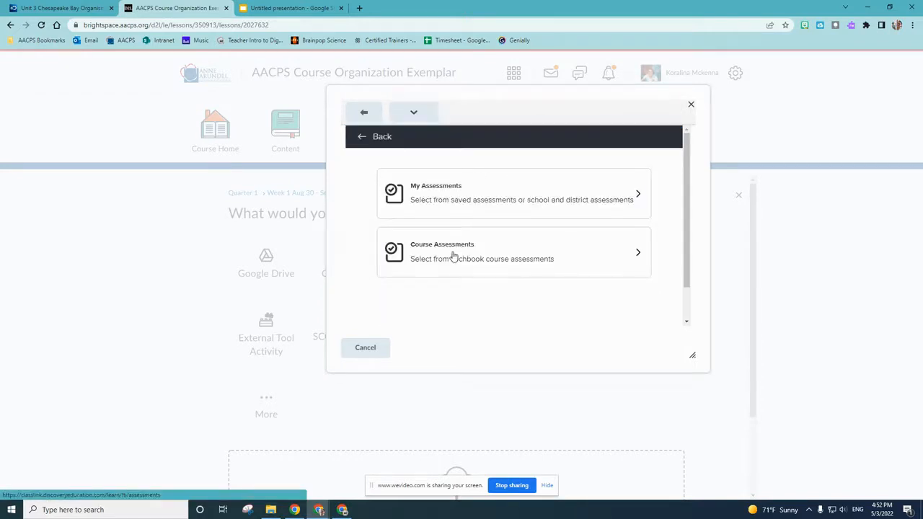
{"action": "left_click", "coordinate": [482, 201]}
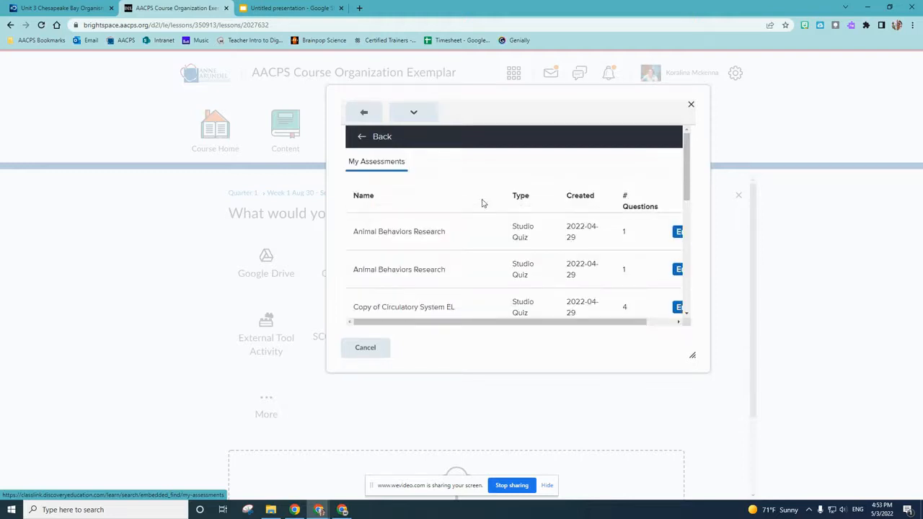
{"action": "scroll", "coordinate": [439, 263], "scroll_direction": "down", "scroll_amount": 1}
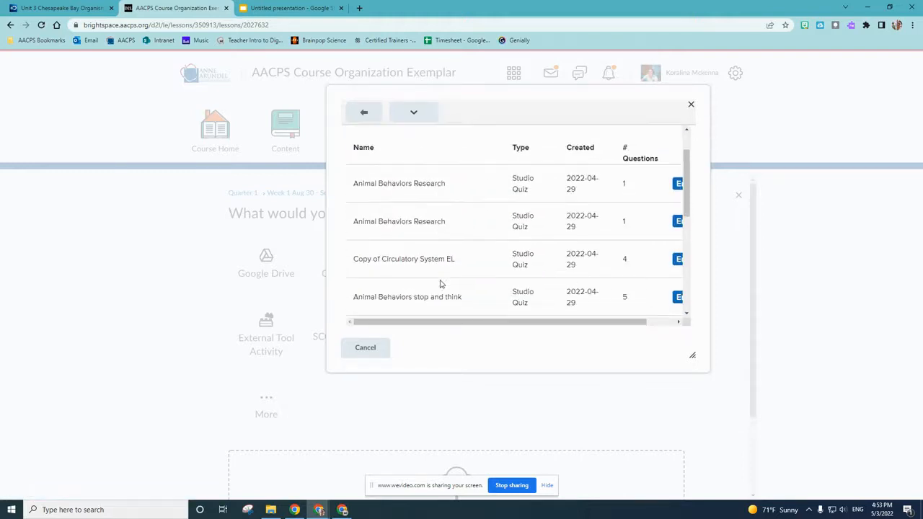
{"action": "scroll", "coordinate": [438, 260], "scroll_direction": "down", "scroll_amount": 1}
{"action": "scroll", "coordinate": [434, 306], "scroll_direction": "up", "scroll_amount": 2}
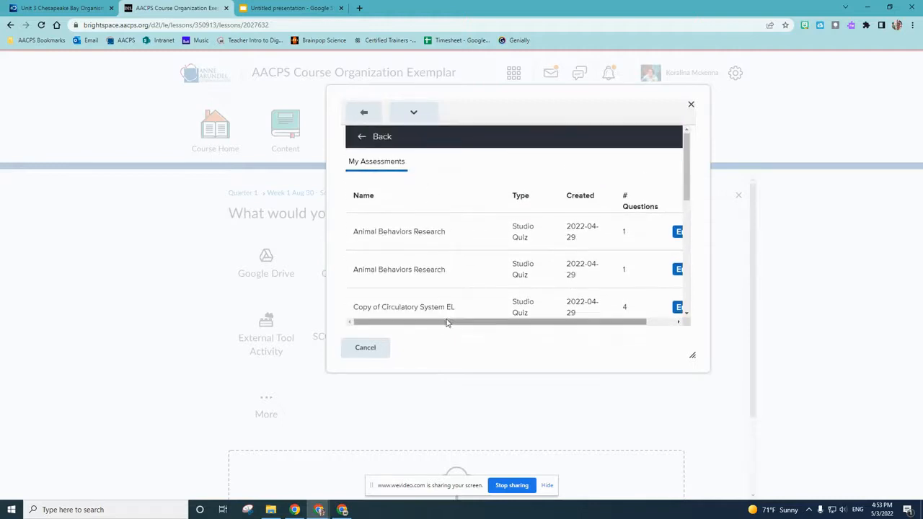
{"action": "left_click", "coordinate": [678, 235]}
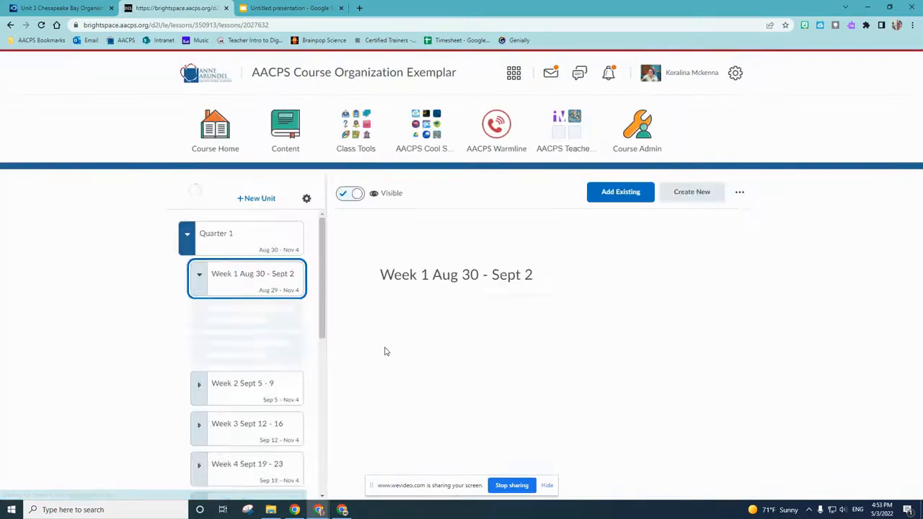
Step: Open the Animal Behaviors Research topic and preview its Bird of Paradise and Macaque pages, returning to the board's home page each time
{"action": "left_click", "coordinate": [297, 332]}
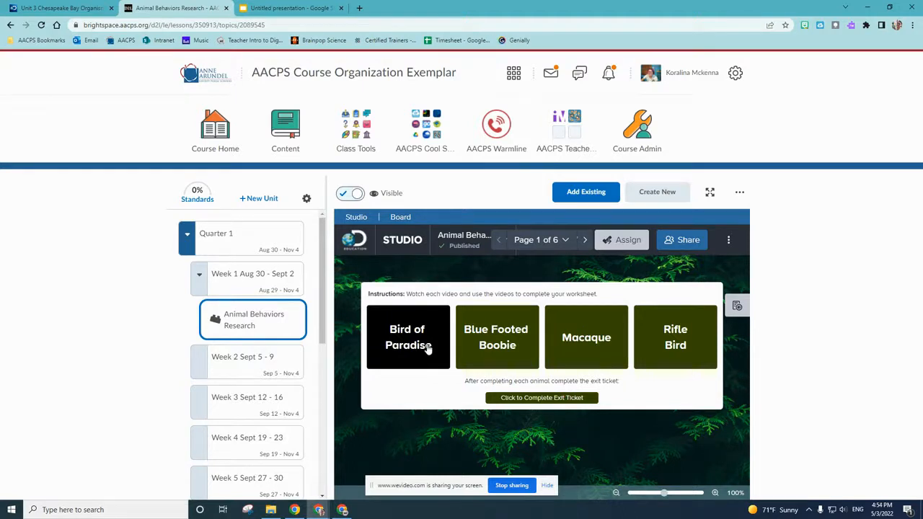
{"action": "left_click", "coordinate": [428, 348]}
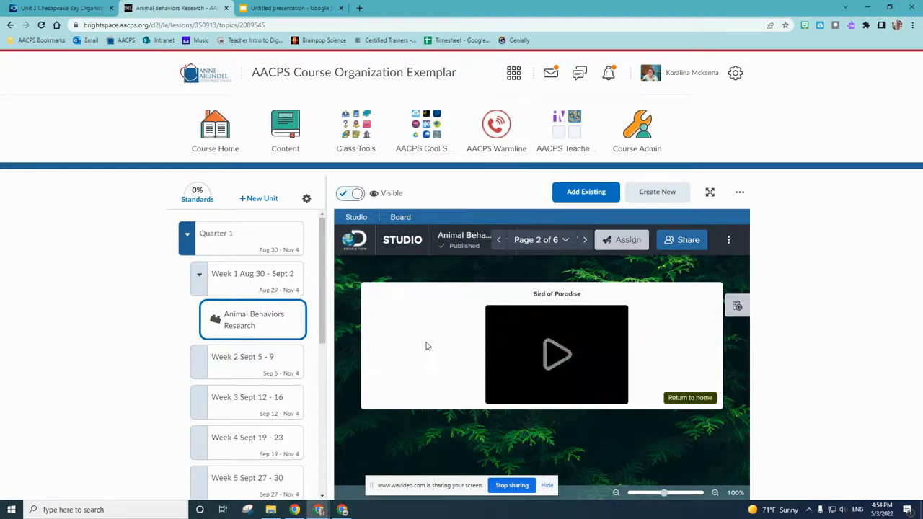
{"action": "left_click", "coordinate": [692, 397]}
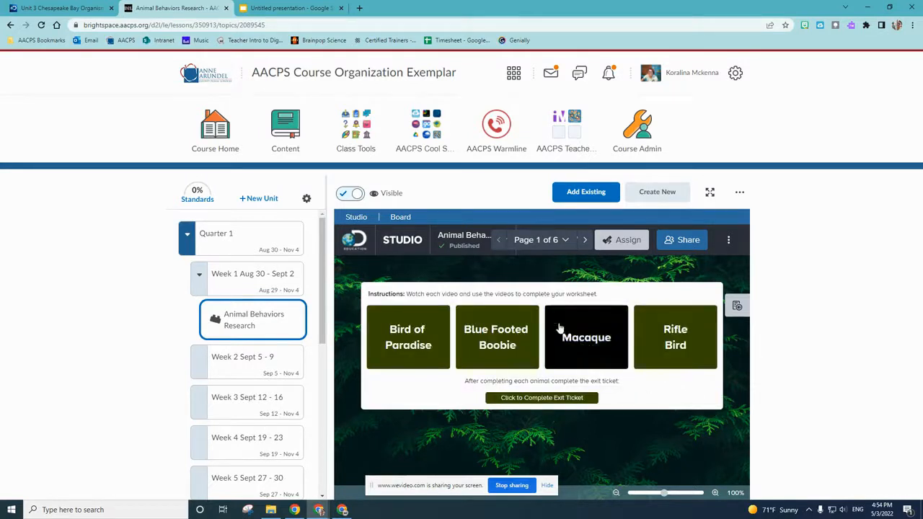
{"action": "left_click", "coordinate": [586, 341]}
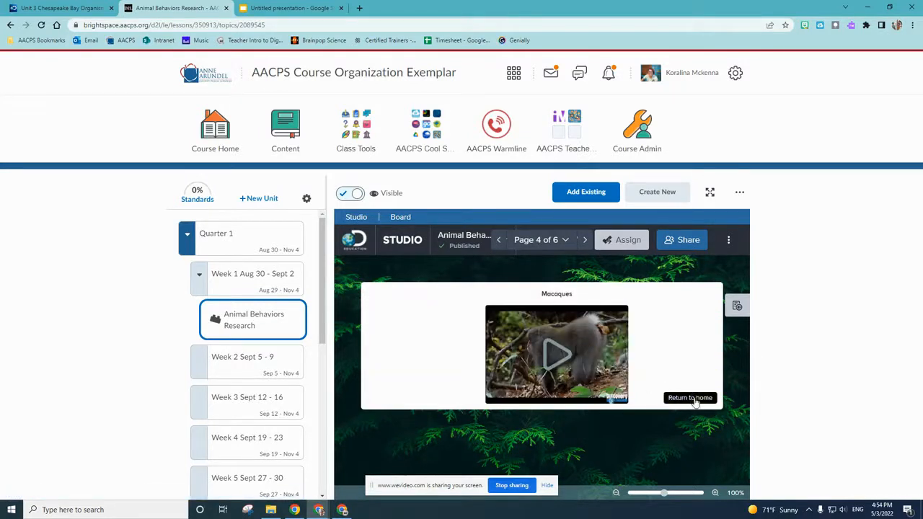
{"action": "left_click", "coordinate": [694, 401]}
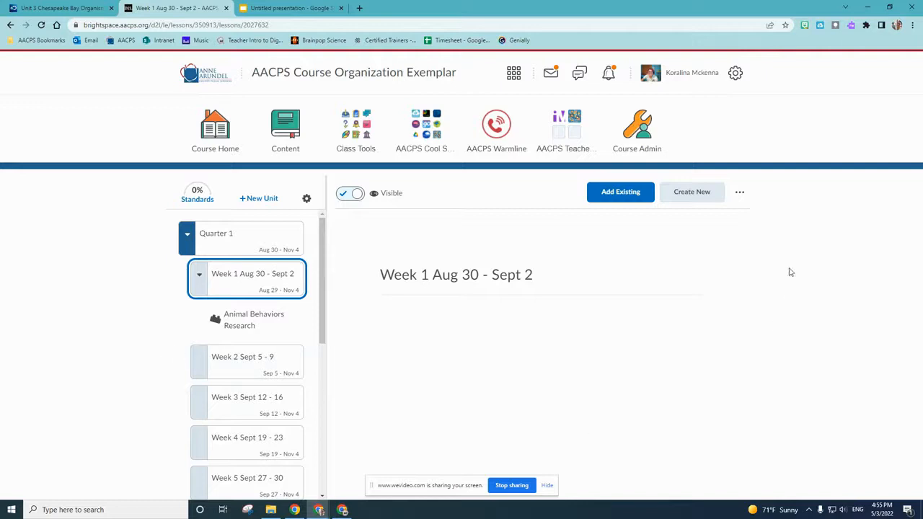
Step: Create a new assignment in the Week 1 folder and name it DE Board
{"action": "left_click", "coordinate": [691, 194]}
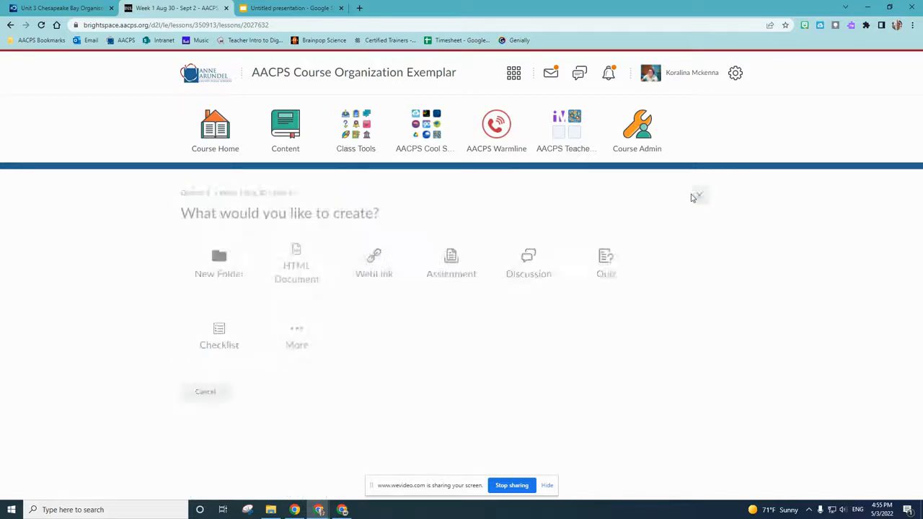
{"action": "left_click", "coordinate": [499, 271]}
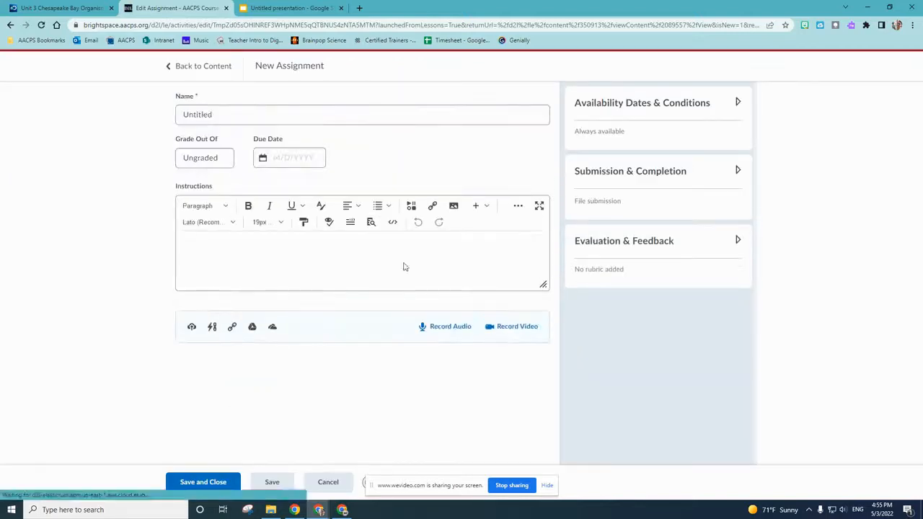
{"action": "left_click_drag", "start_coordinate": [222, 116], "coordinate": [177, 121]}
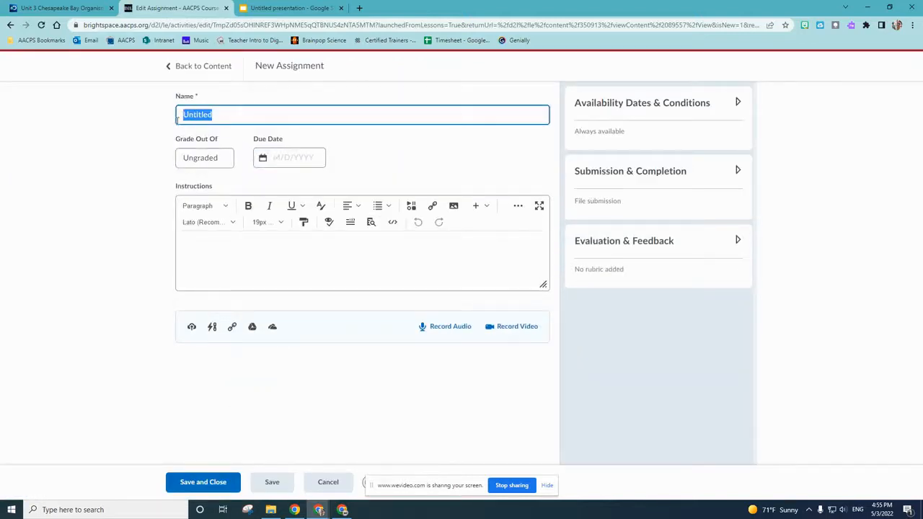
{"action": "type", "text": "DE Board"}
Step: Grade the assignment out of 10 points and set its due date to 5/27/2022
{"action": "left_click", "coordinate": [216, 166]}
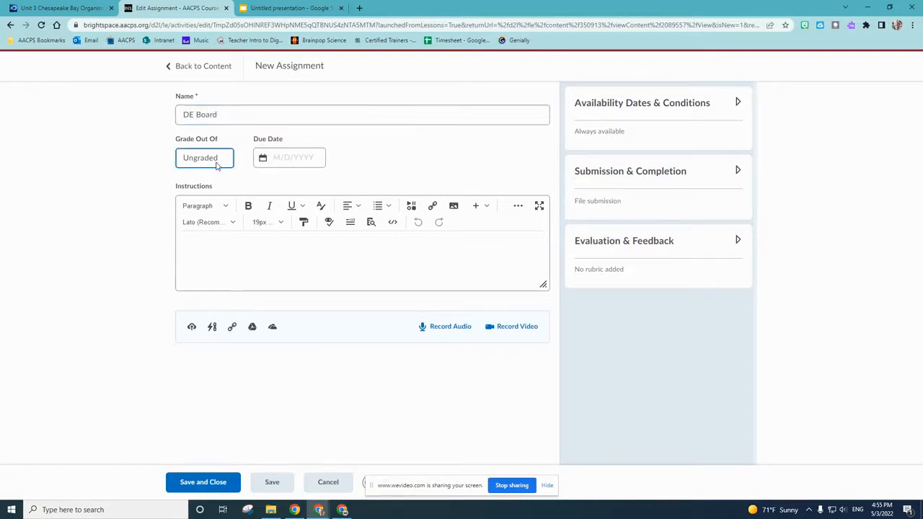
{"action": "left_click", "coordinate": [207, 166]}
{"action": "type", "text": "10"}
{"action": "left_click", "coordinate": [372, 157]}
{"action": "left_click", "coordinate": [430, 300]}
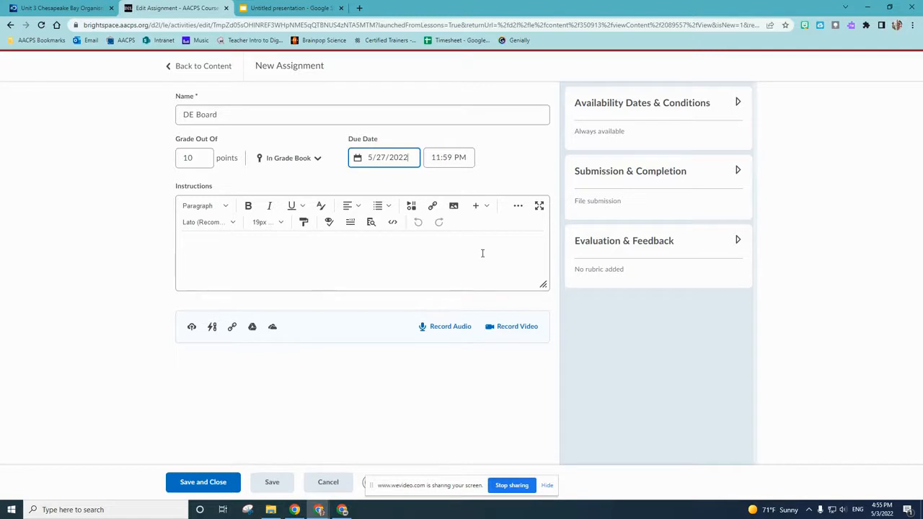
Step: Set the assignment's availability to start on 5/23/2022 and end on 6/3/2022
{"action": "left_click", "coordinate": [603, 114]}
{"action": "left_click", "coordinate": [612, 156]}
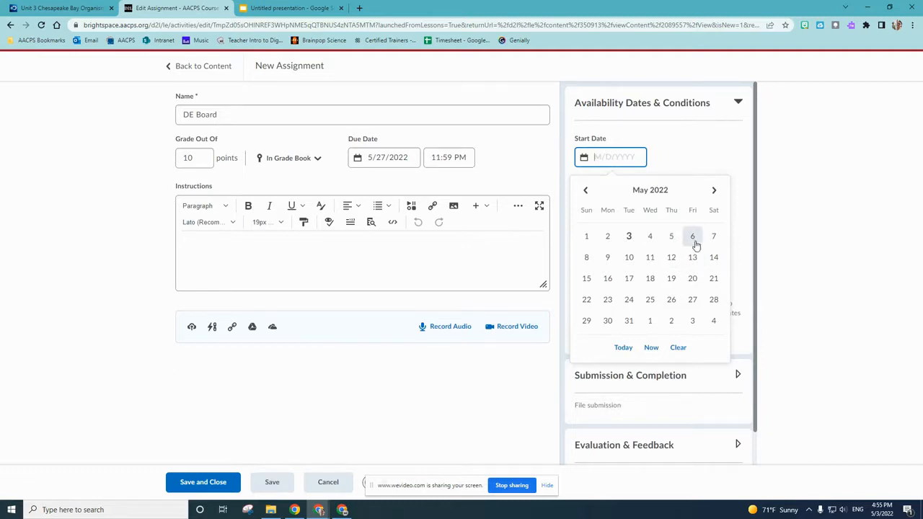
{"action": "left_click", "coordinate": [604, 299]}
{"action": "left_click", "coordinate": [611, 199]}
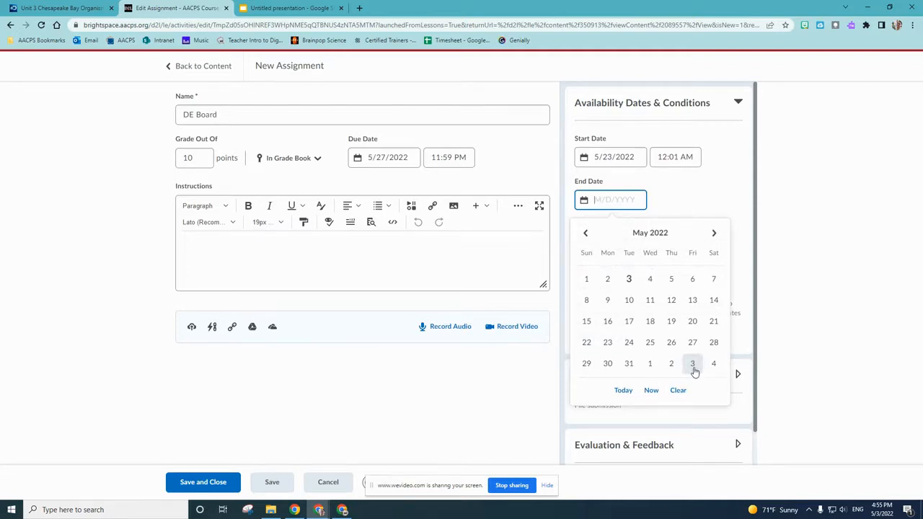
{"action": "left_click", "coordinate": [692, 365]}
Step: Insert a quicklink in the assignment instructions to the first listed Waves Studio quiz from My Assessments in Discovery Education
{"action": "left_click", "coordinate": [330, 238]}
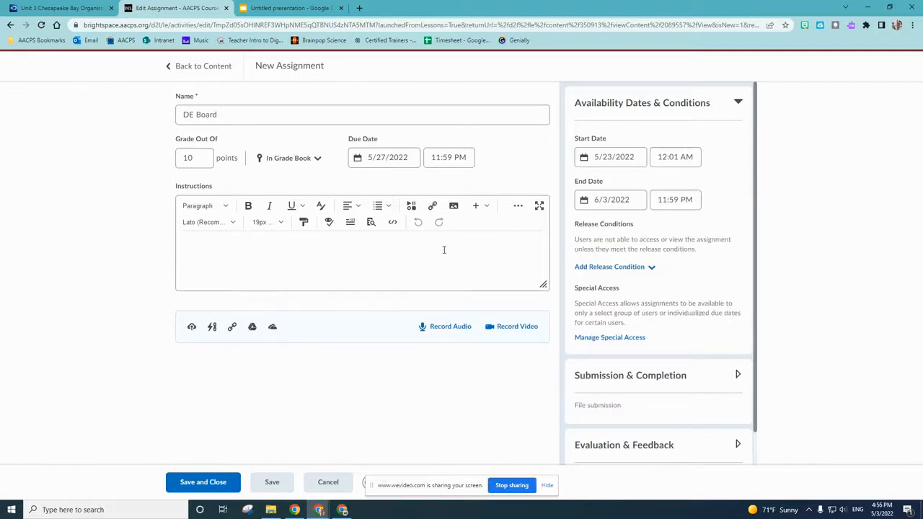
{"action": "left_click", "coordinate": [432, 207]}
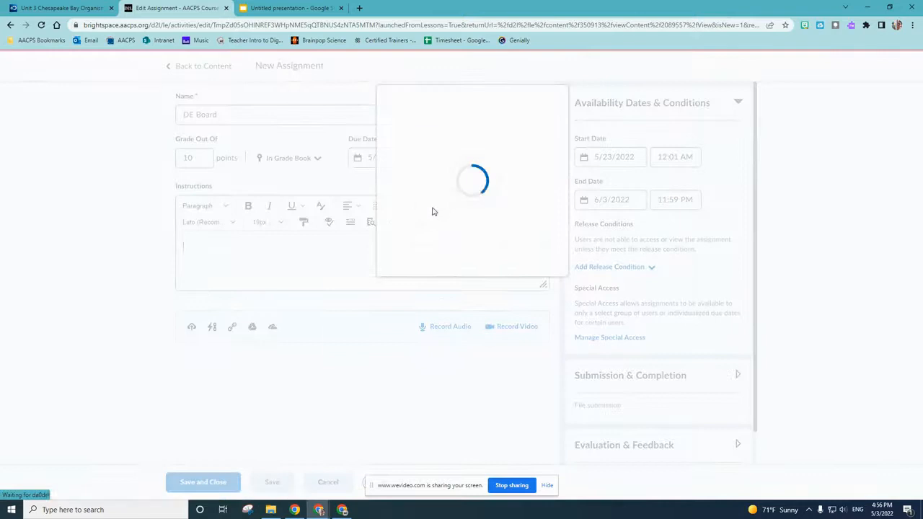
{"action": "scroll", "coordinate": [419, 346], "scroll_direction": "down", "scroll_amount": 5}
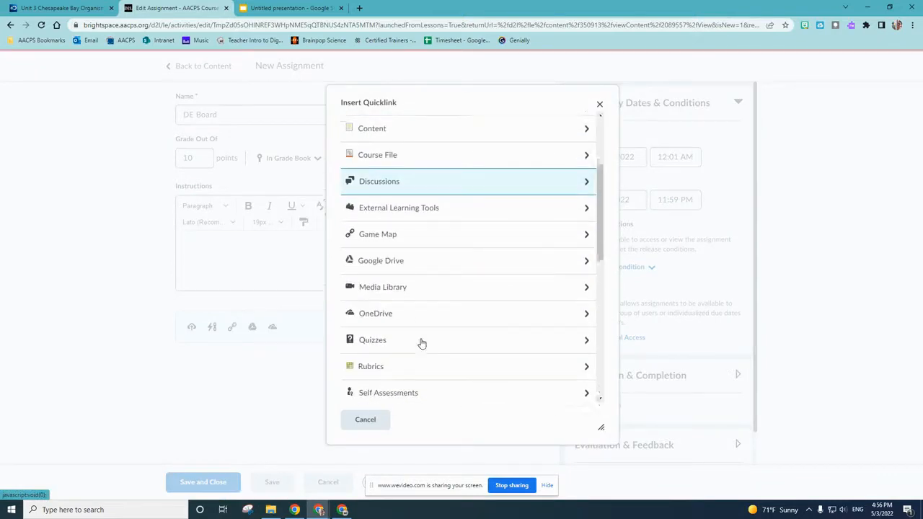
{"action": "left_click", "coordinate": [417, 358]}
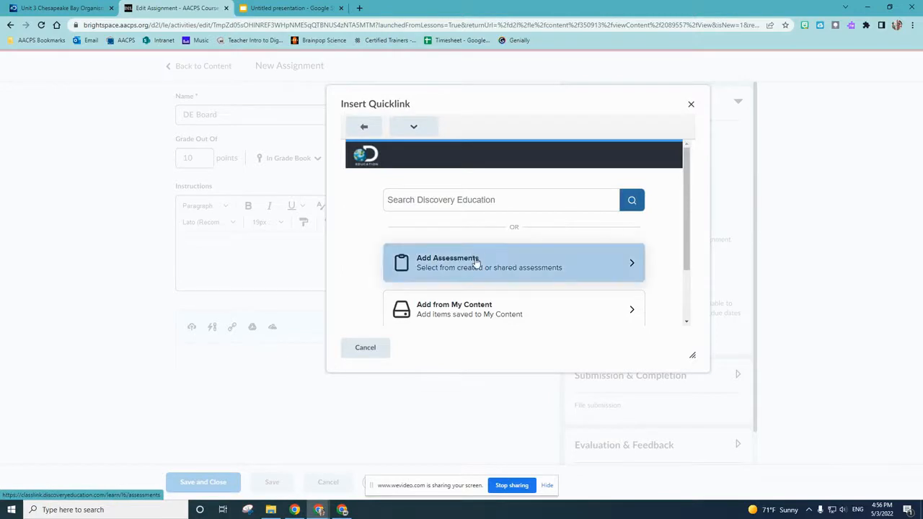
{"action": "left_click", "coordinate": [476, 262]}
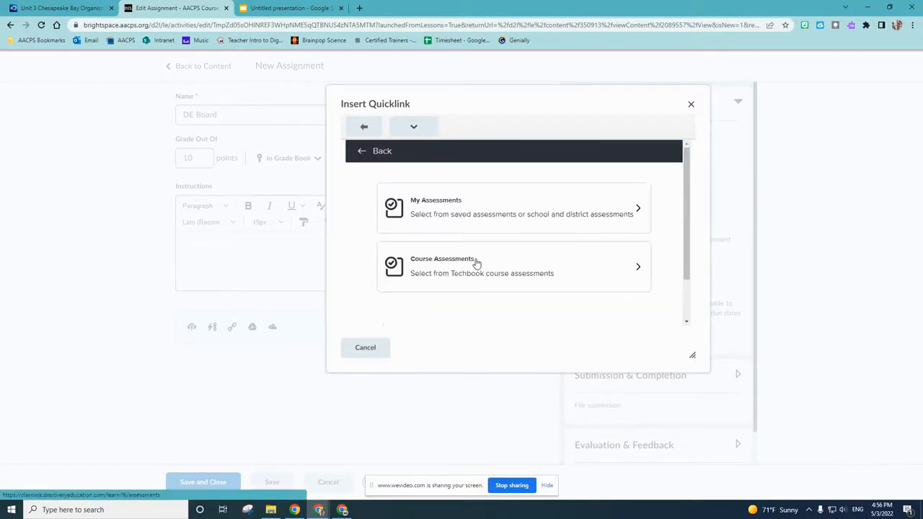
{"action": "left_click", "coordinate": [477, 220]}
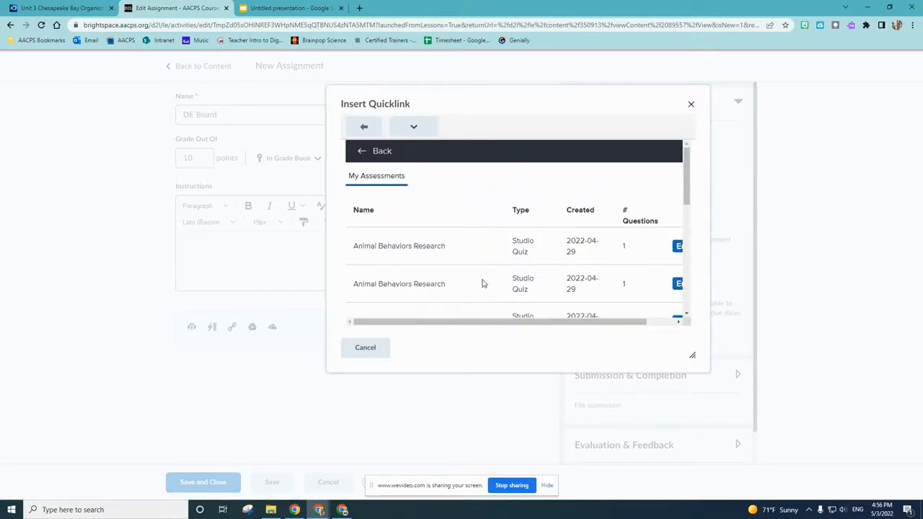
{"action": "scroll", "coordinate": [481, 287], "scroll_direction": "down", "scroll_amount": 1}
{"action": "scroll", "coordinate": [480, 289], "scroll_direction": "down", "scroll_amount": 5}
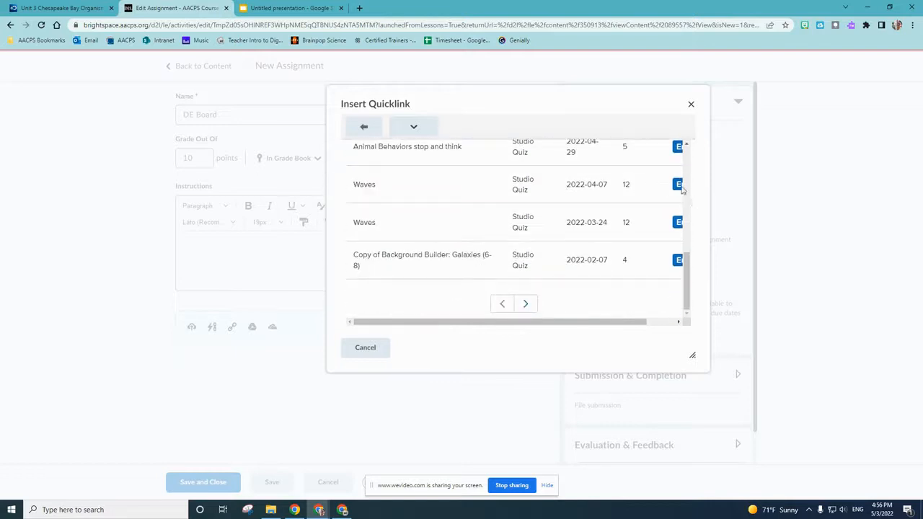
{"action": "left_click", "coordinate": [678, 186]}
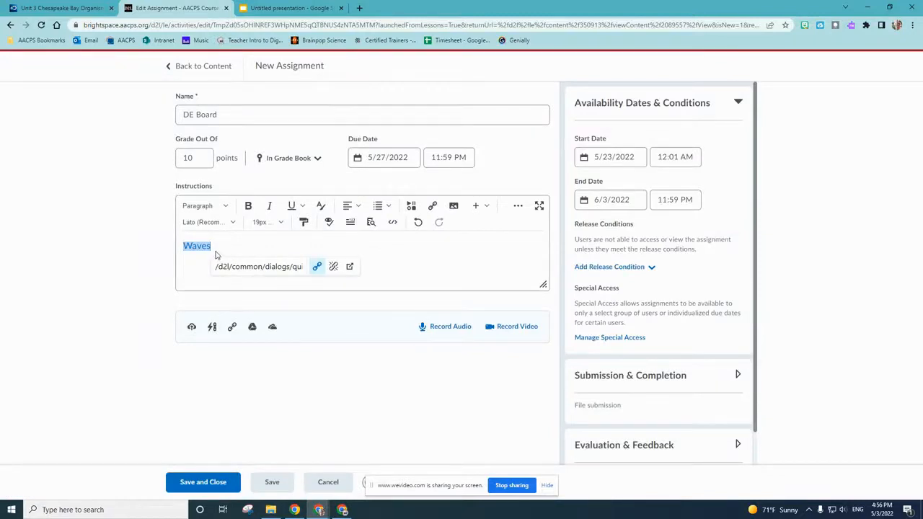
Step: Write numbered instructions around the Waves link: click it to access the assignment, turn it in in Discovery Education, return to Brightspace and mark as done
{"action": "left_click", "coordinate": [216, 251]}
{"action": "type", "text": "Click on the this link to access the assignment:  Turn in the assignment in Discovery Education when finished Return to Brightspace and mark as done"}
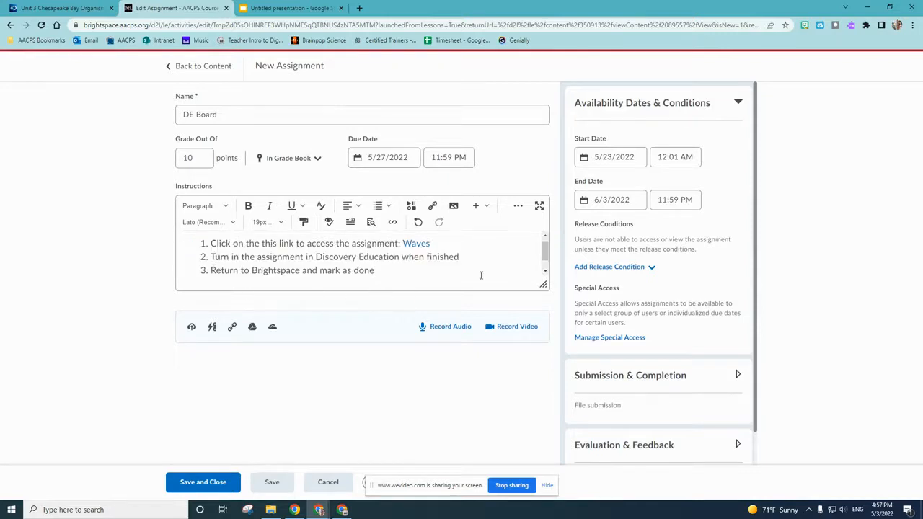
Step: Assign the DE Board assignment to the Quarter 1 category in its submission and completion settings
{"action": "left_click", "coordinate": [645, 114]}
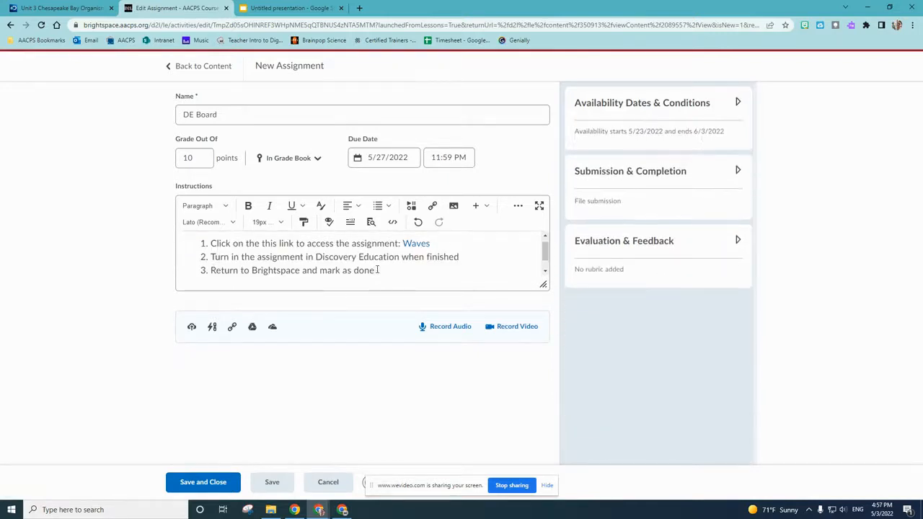
{"action": "left_click", "coordinate": [645, 177]}
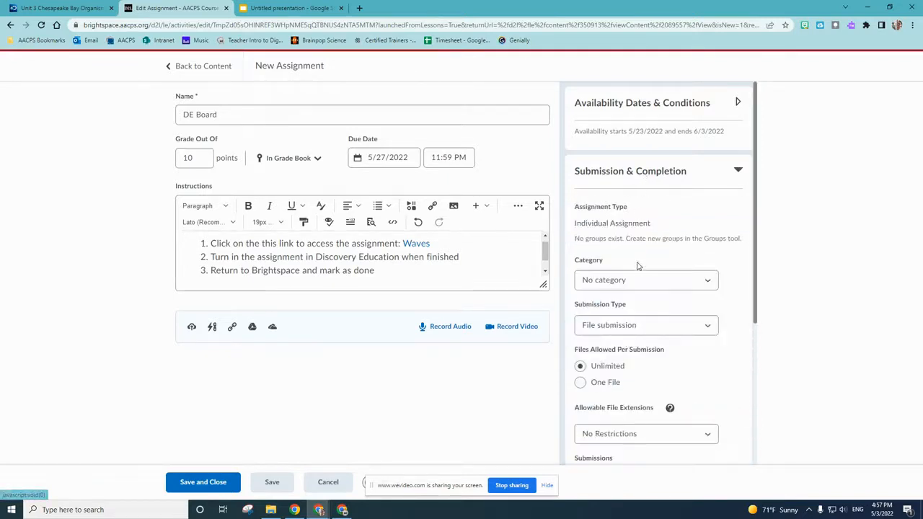
{"action": "scroll", "coordinate": [638, 268], "scroll_direction": "down", "scroll_amount": 2}
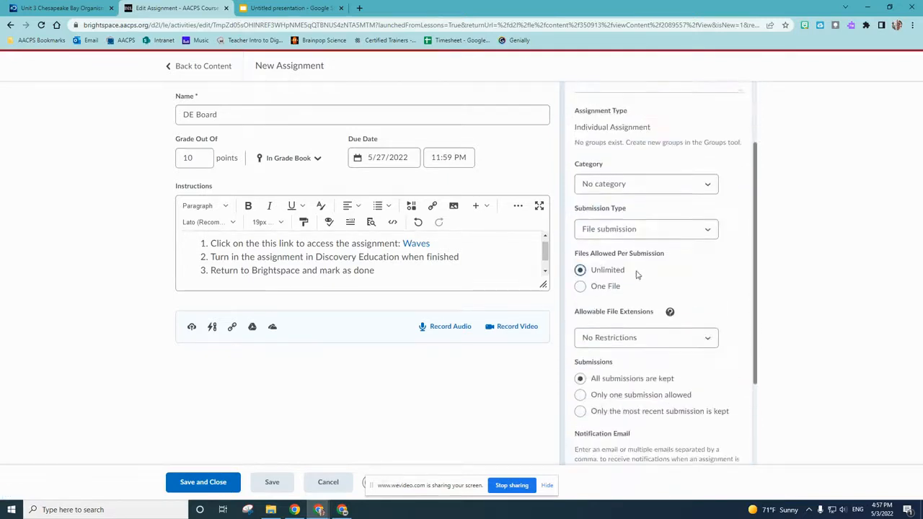
{"action": "left_click", "coordinate": [638, 189]}
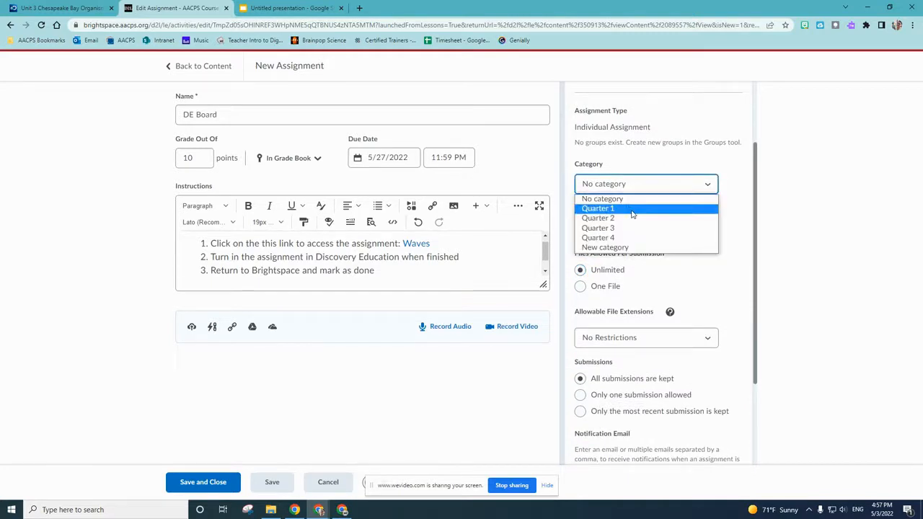
{"action": "left_click", "coordinate": [632, 210]}
Step: Set the submission type to External Tool submission and have it marked as completed manually by learners
{"action": "left_click", "coordinate": [628, 235]}
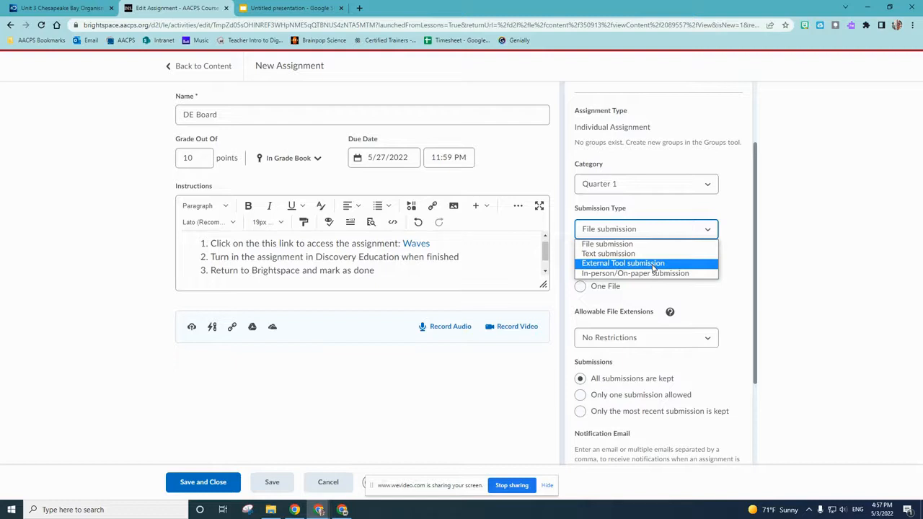
{"action": "left_click", "coordinate": [656, 265]}
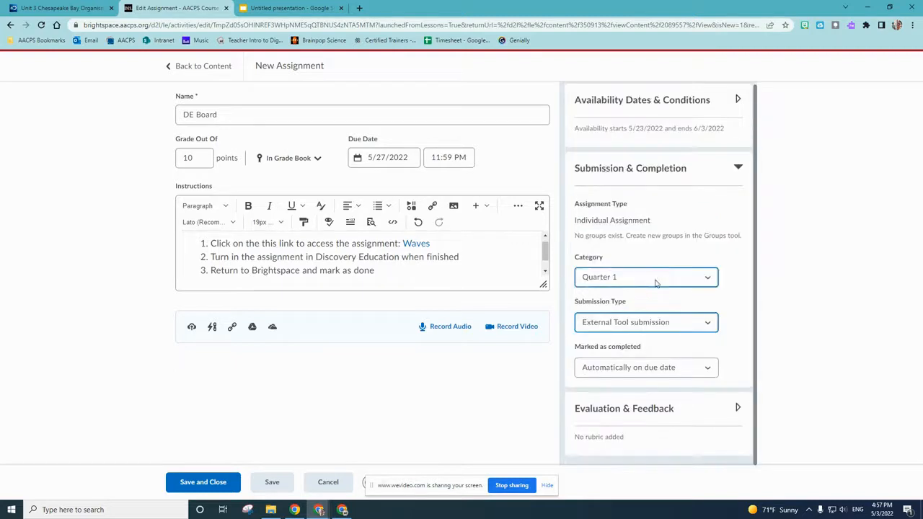
{"action": "left_click", "coordinate": [638, 367]}
{"action": "left_click", "coordinate": [637, 382]}
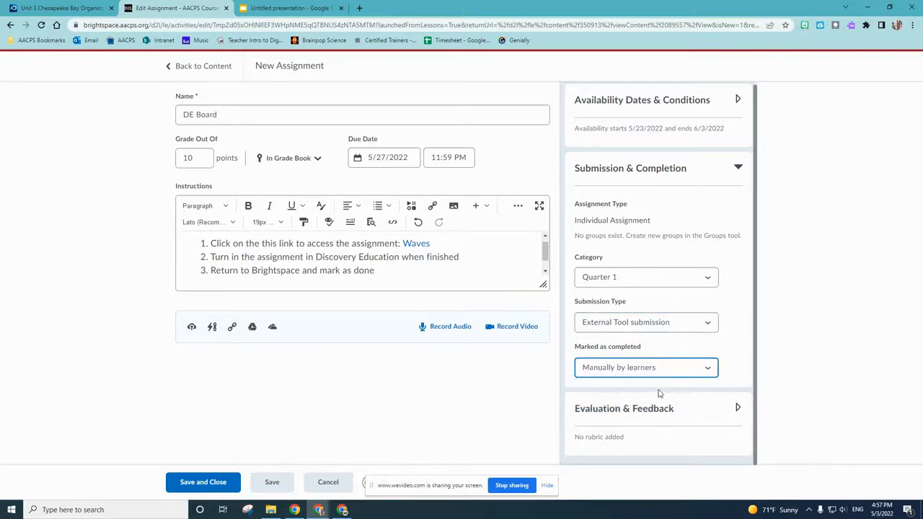
{"action": "left_click", "coordinate": [658, 173]}
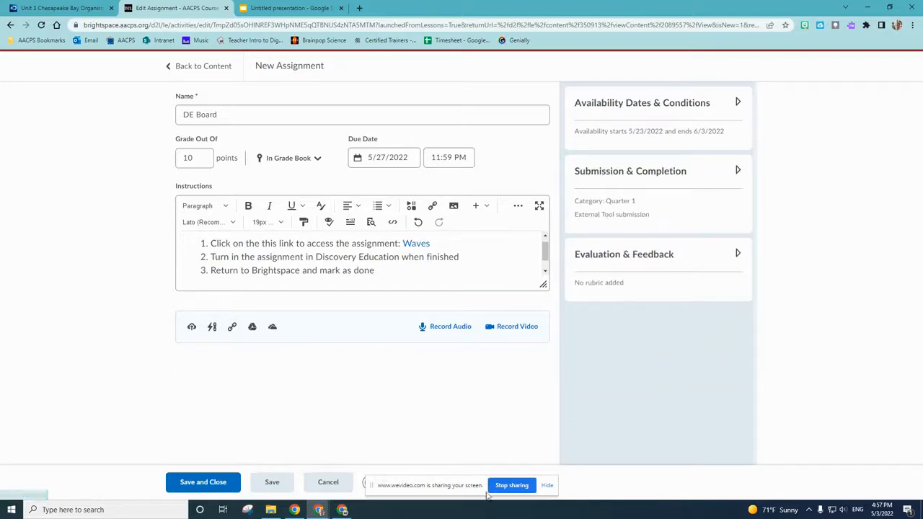
Step: Make the assignment visible to students, then save and close it
{"action": "left_click_drag", "start_coordinate": [439, 486], "coordinate": [718, 480]}
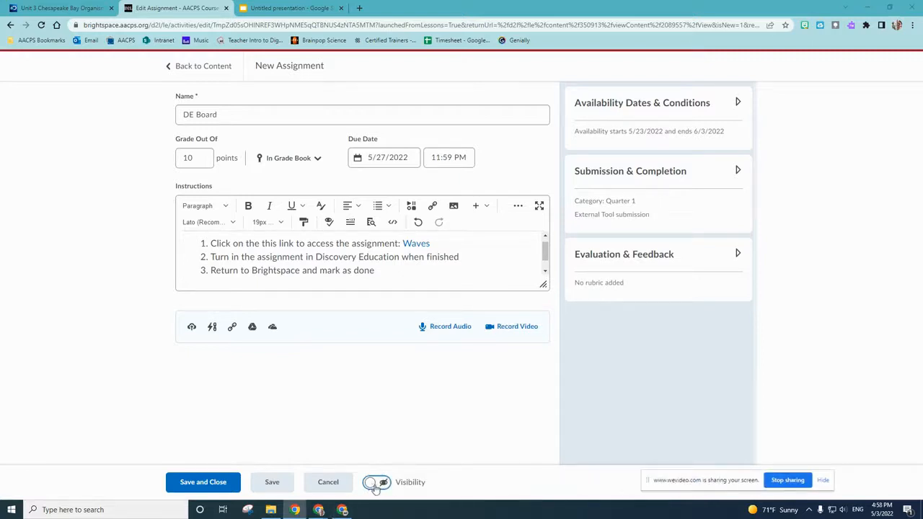
{"action": "left_click", "coordinate": [373, 484]}
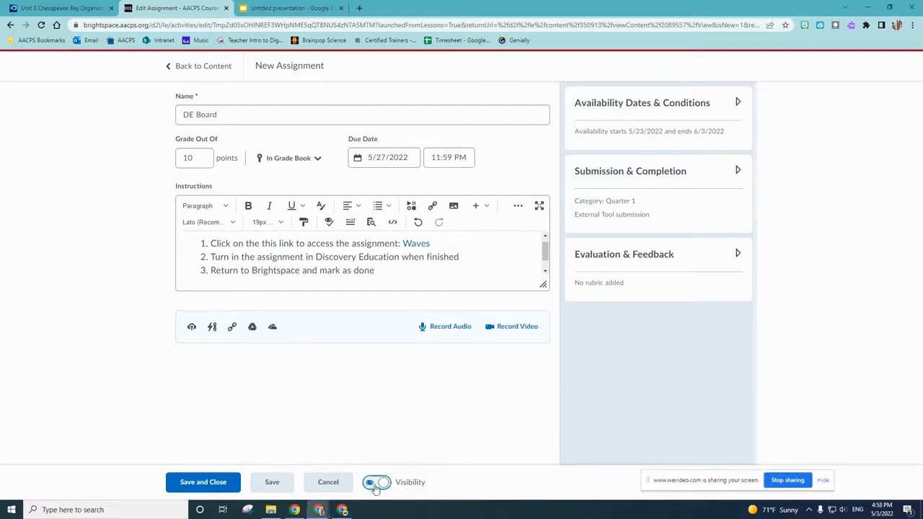
{"action": "left_click", "coordinate": [192, 487]}
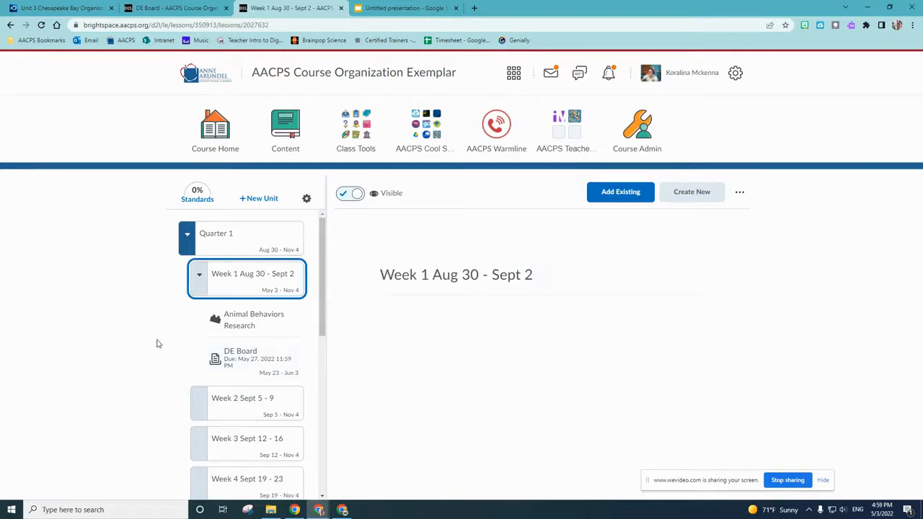
Step: Switch to Discovery Education and open the assignment list in My Classrooms
{"action": "left_click", "coordinate": [64, 8]}
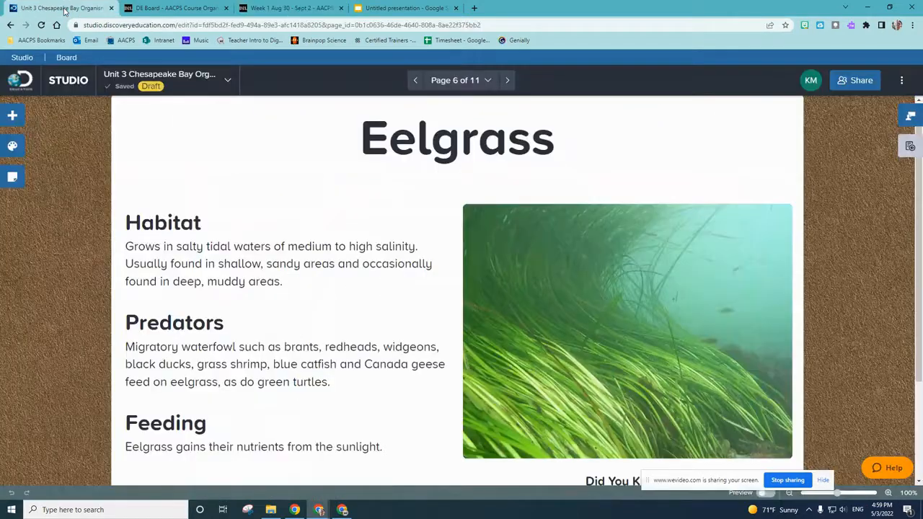
{"action": "left_click", "coordinate": [27, 86]}
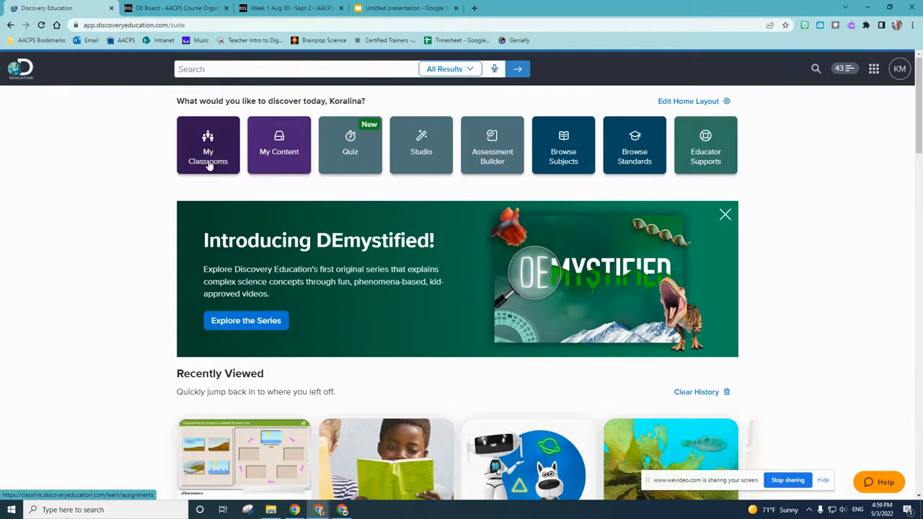
{"action": "left_click", "coordinate": [209, 165]}
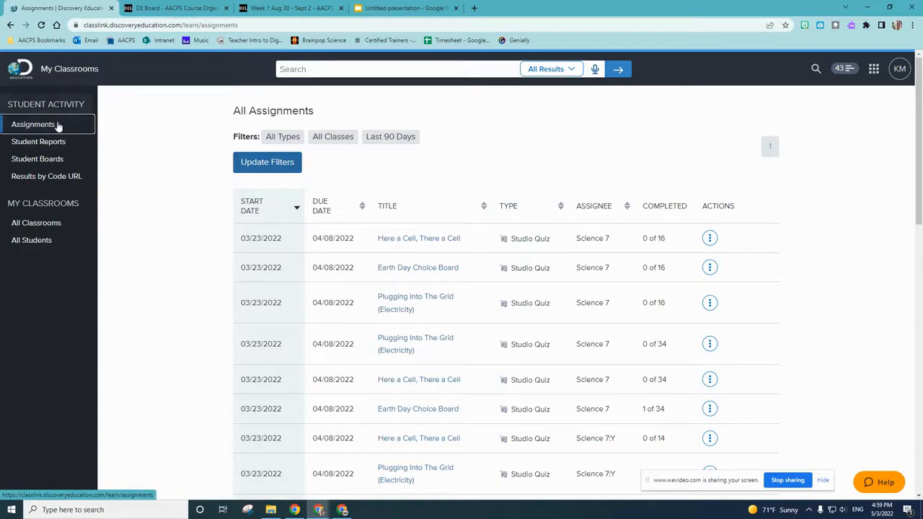
Step: Filter the assignment list to include all due dates
{"action": "left_click", "coordinate": [281, 163]}
{"action": "left_click", "coordinate": [396, 379]}
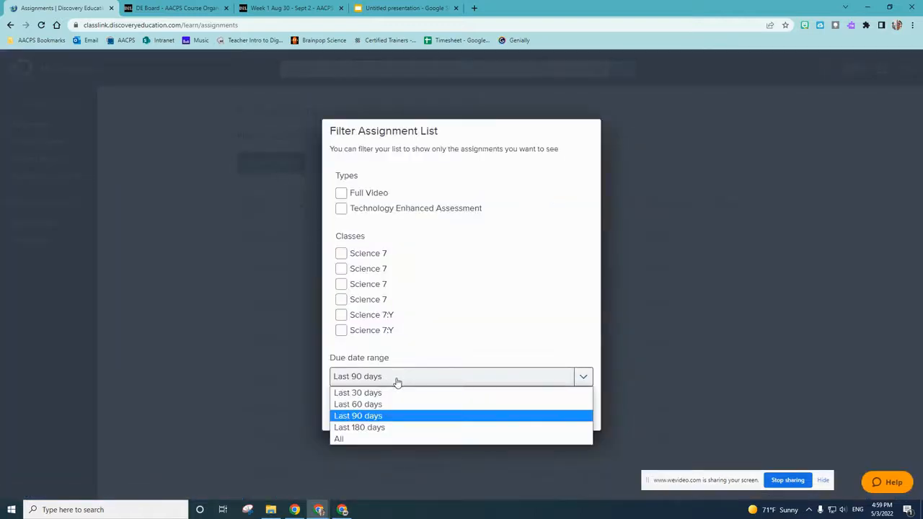
{"action": "left_click", "coordinate": [368, 440]}
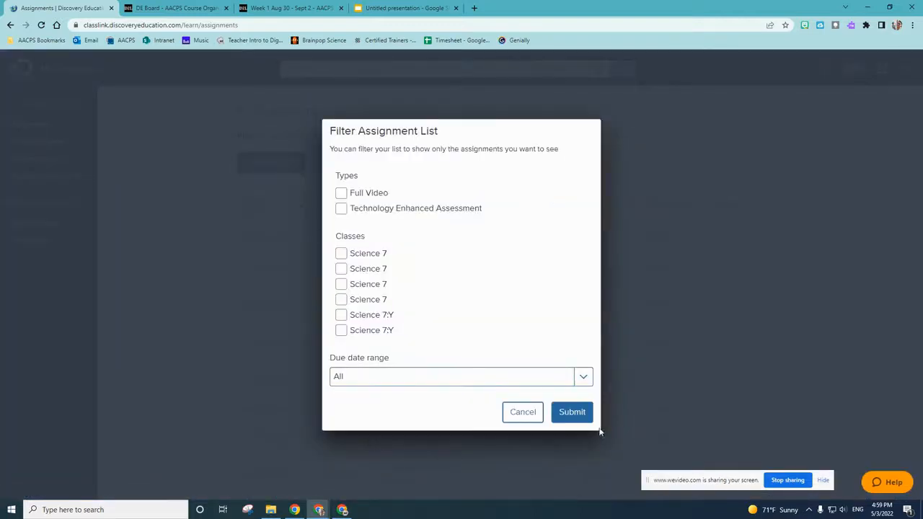
{"action": "left_click", "coordinate": [571, 413]}
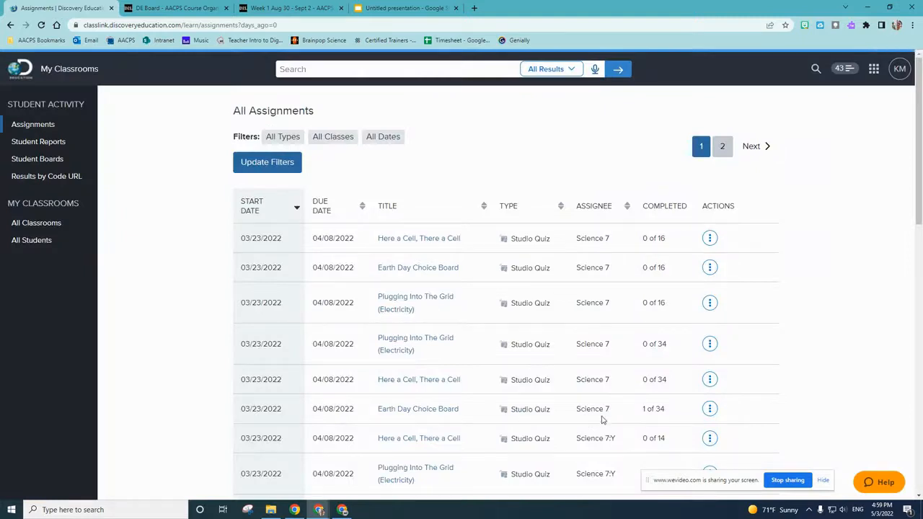
Step: Open the report dashboard for the Animal Behaviors stop and think quiz on the second page of the assignment list
{"action": "scroll", "coordinate": [603, 420], "scroll_direction": "down", "scroll_amount": 15}
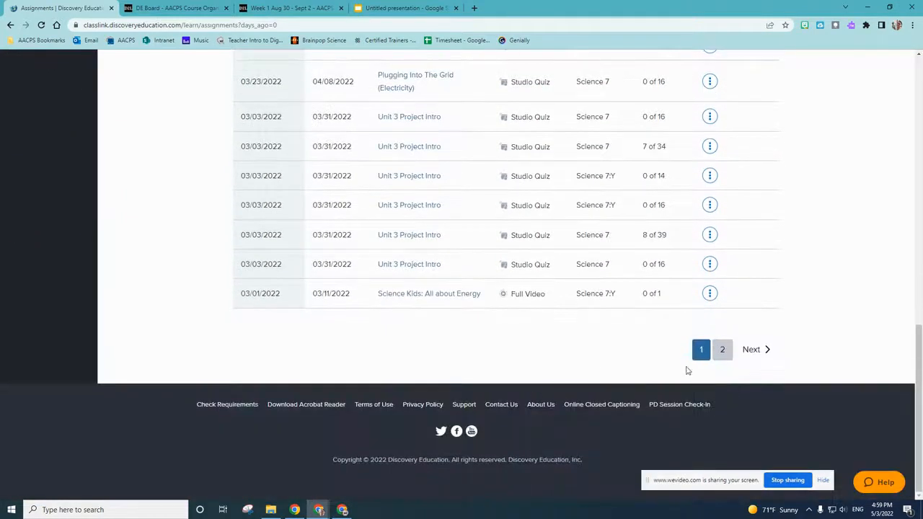
{"action": "left_click", "coordinate": [721, 349]}
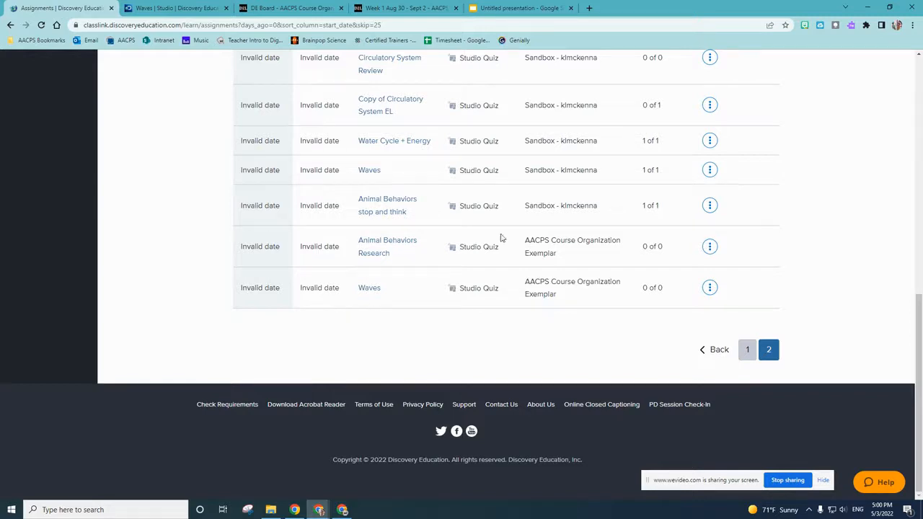
{"action": "left_click", "coordinate": [710, 208]}
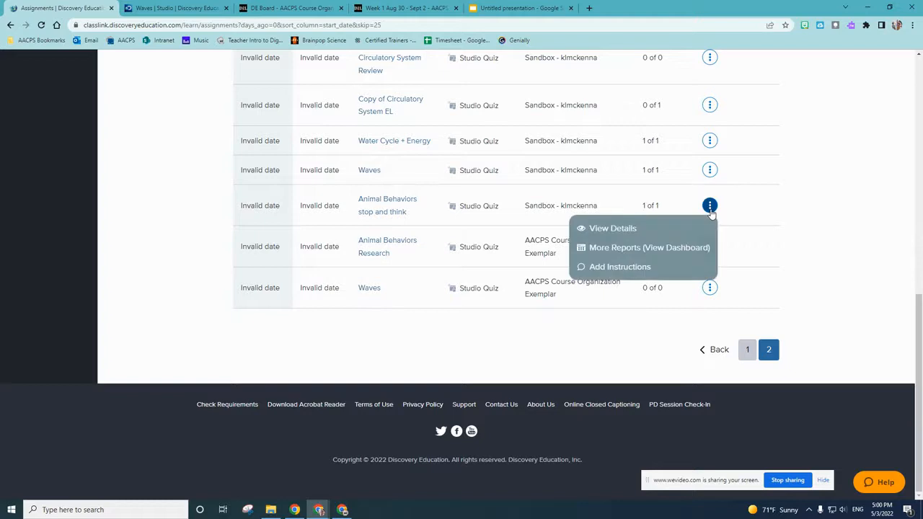
{"action": "left_click", "coordinate": [685, 249]}
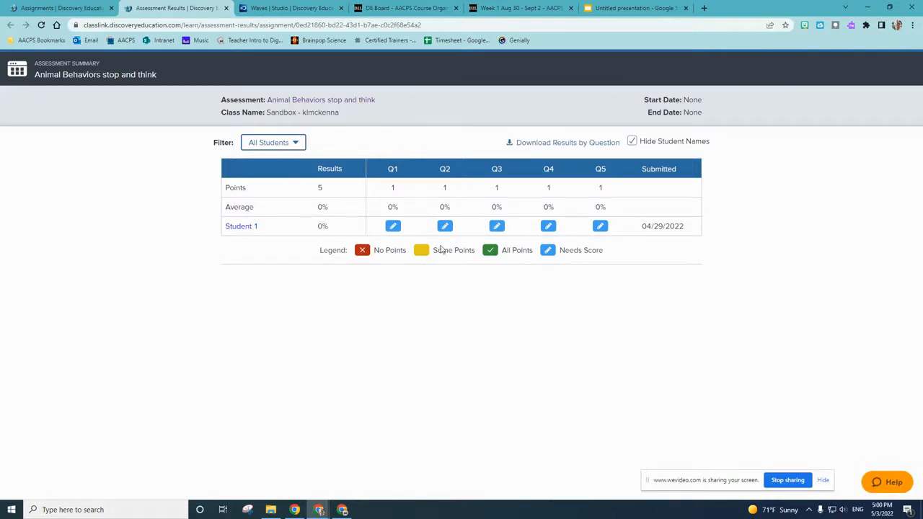
Step: View Student 1's responses to questions 1 and 2 of the quiz for scoring
{"action": "left_click", "coordinate": [393, 227]}
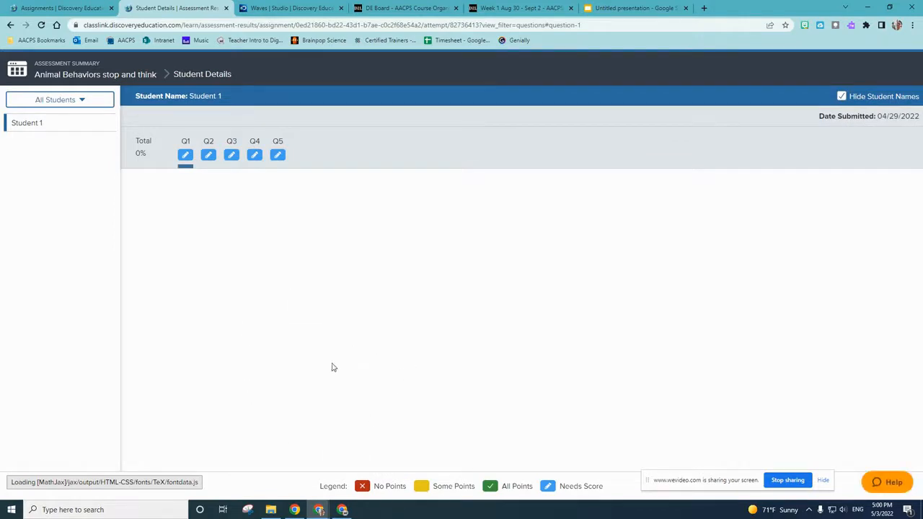
{"action": "left_click", "coordinate": [208, 156]}
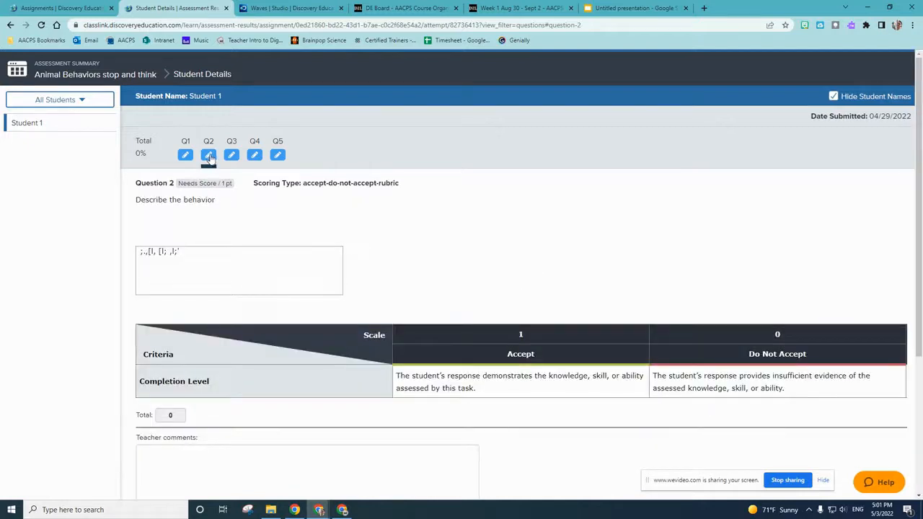